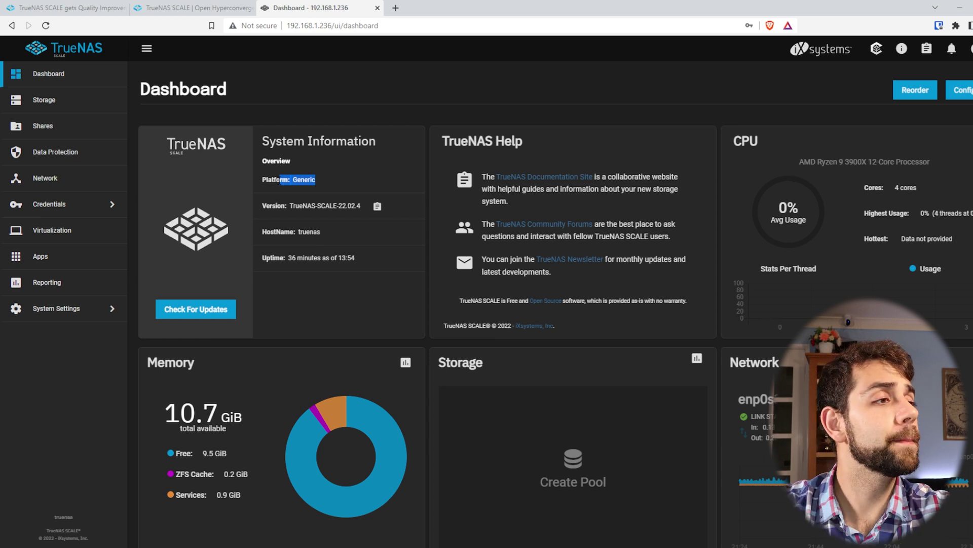
pyautogui.moveTo(293, 205); pyautogui.dragTo(351, 206)
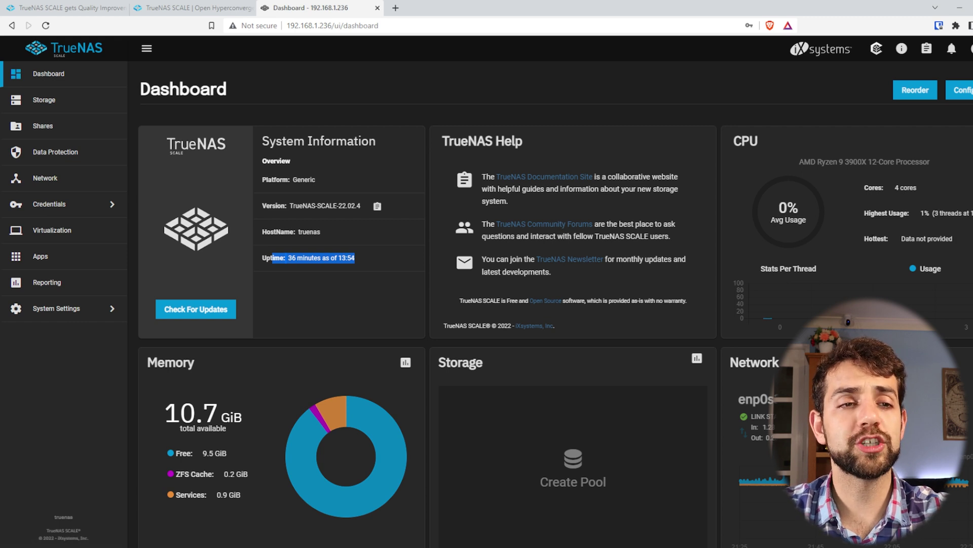
pyautogui.click(969, 116)
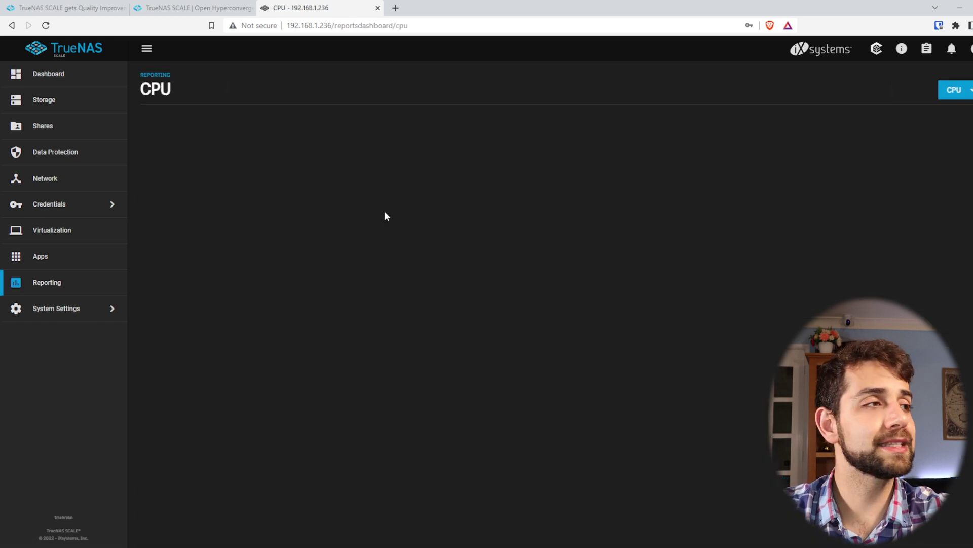
pyautogui.click(11, 25)
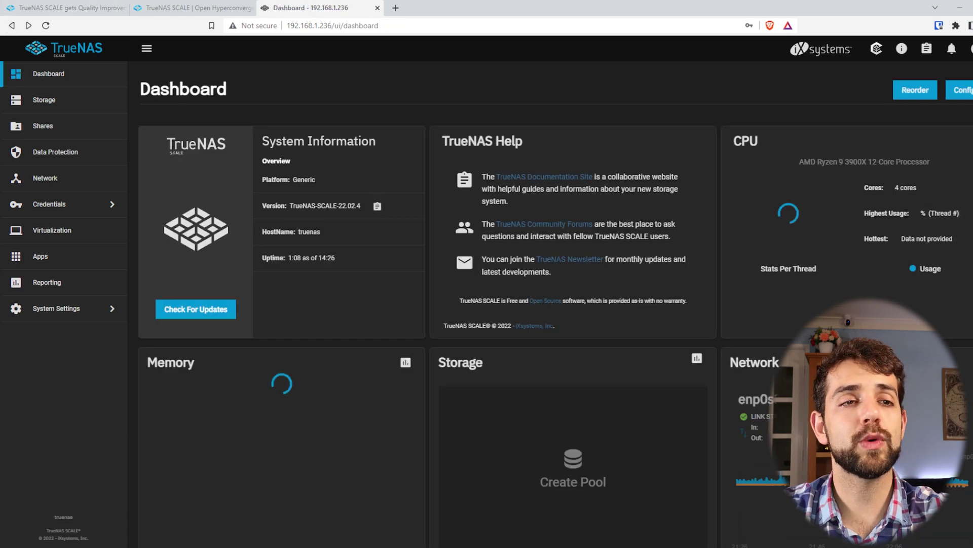
pyautogui.moveTo(884, 181); pyautogui.dragTo(946, 188)
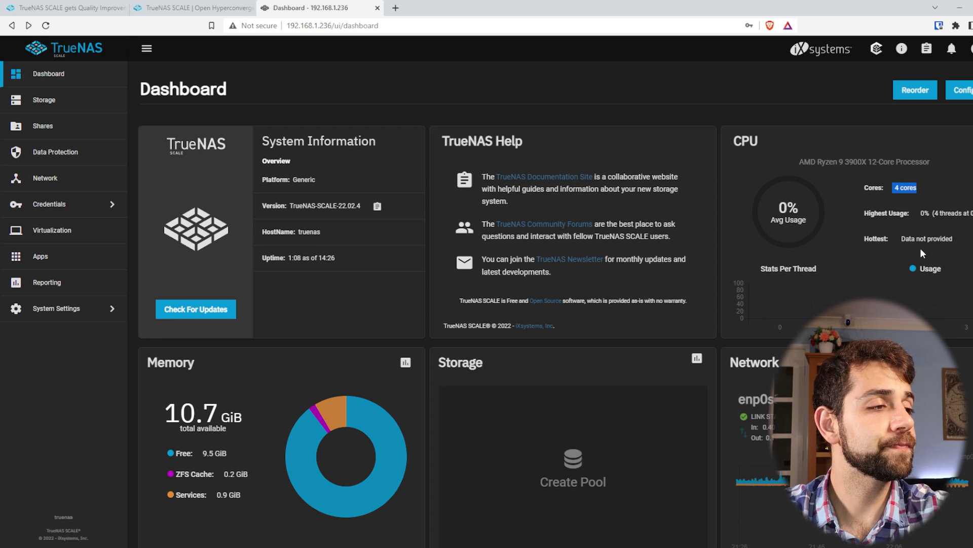
pyautogui.scroll(-1, 376, 467)
pyautogui.moveTo(154, 393); pyautogui.dragTo(249, 398)
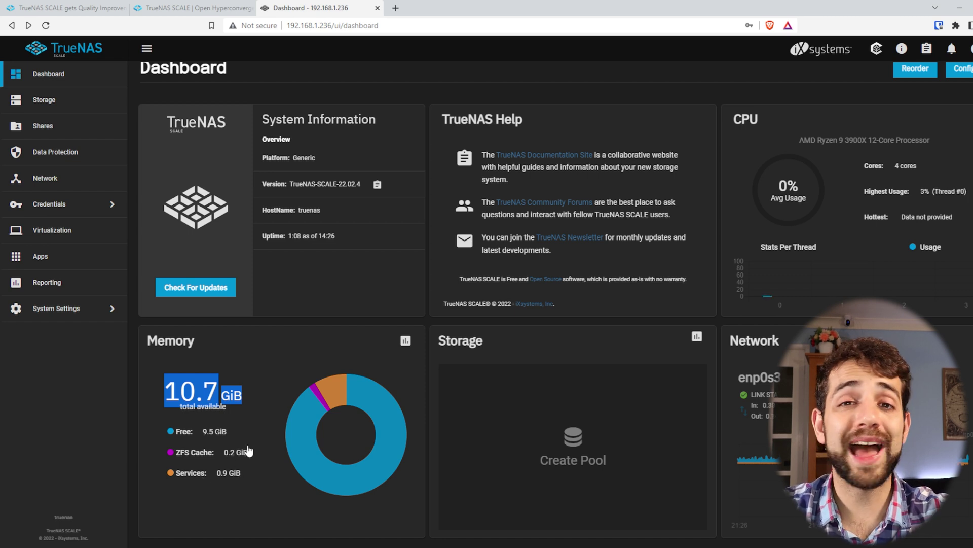
pyautogui.click(145, 290)
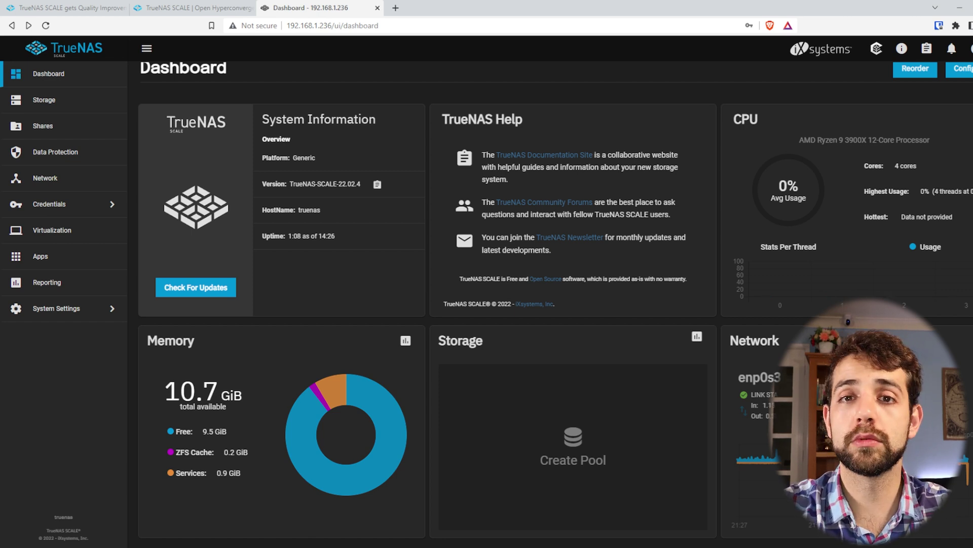
# Step: Go from the dashboard through Sharing to the empty Data Protection task lists
pyautogui.click(55, 84)
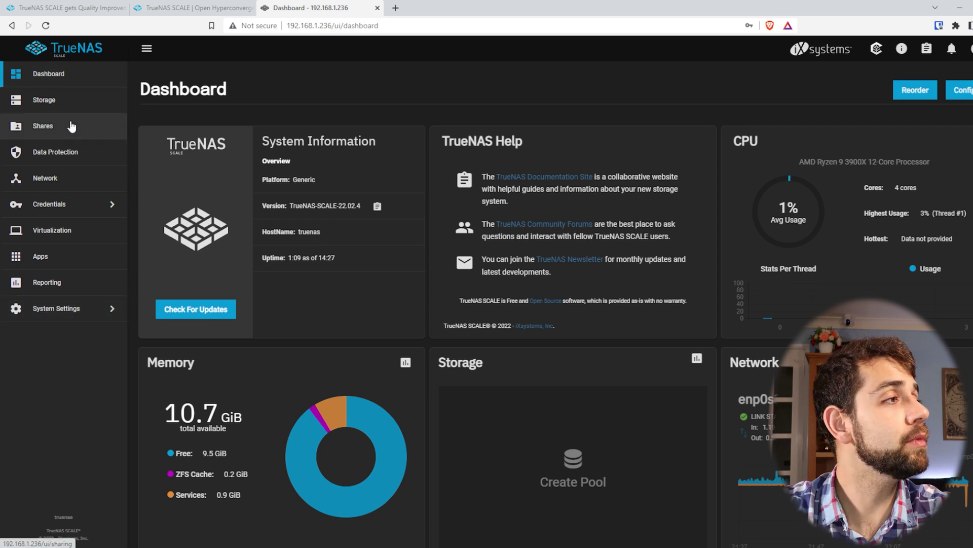
pyautogui.click(48, 104)
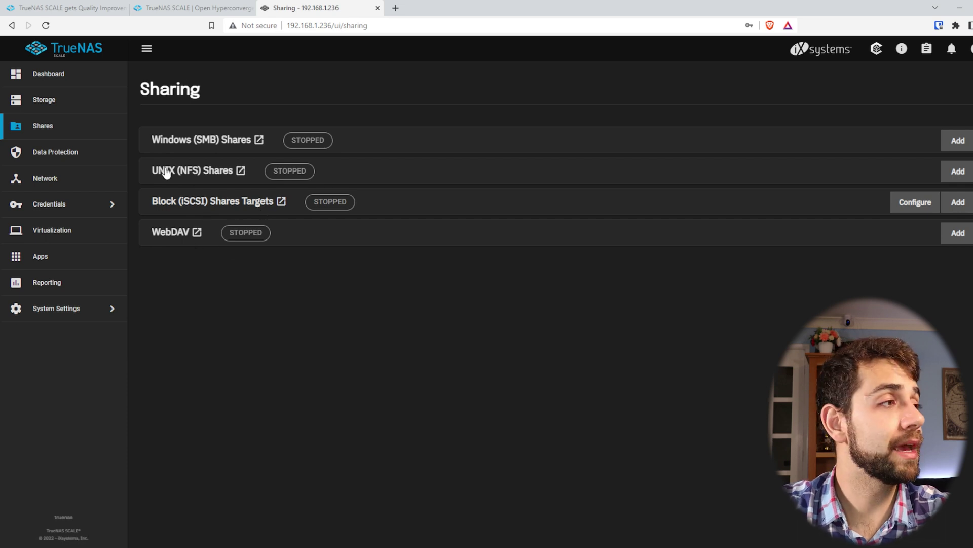
pyautogui.click(77, 160)
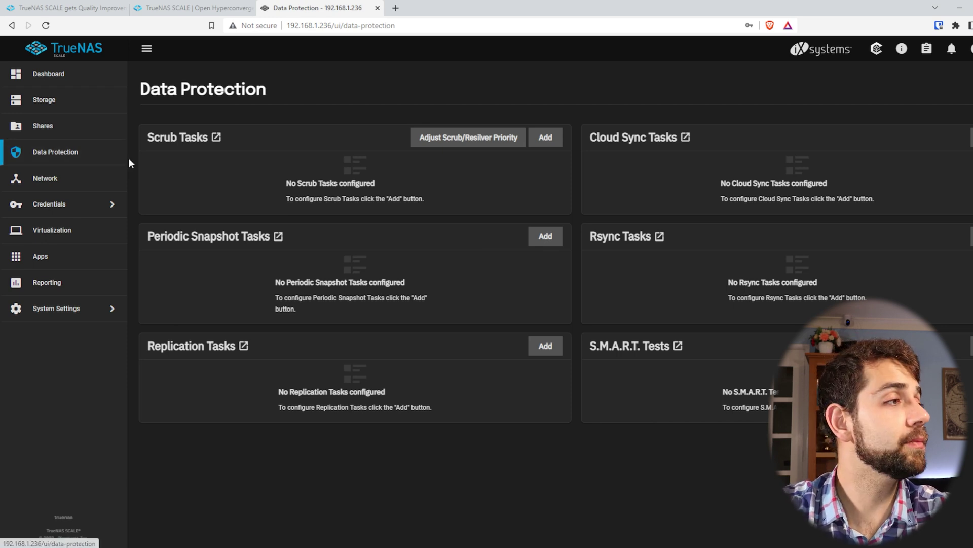
# Step: Visit Network and Credentials, then reach the empty Virtual Machines page with 8.48 GiB memory available
pyautogui.click(119, 177)
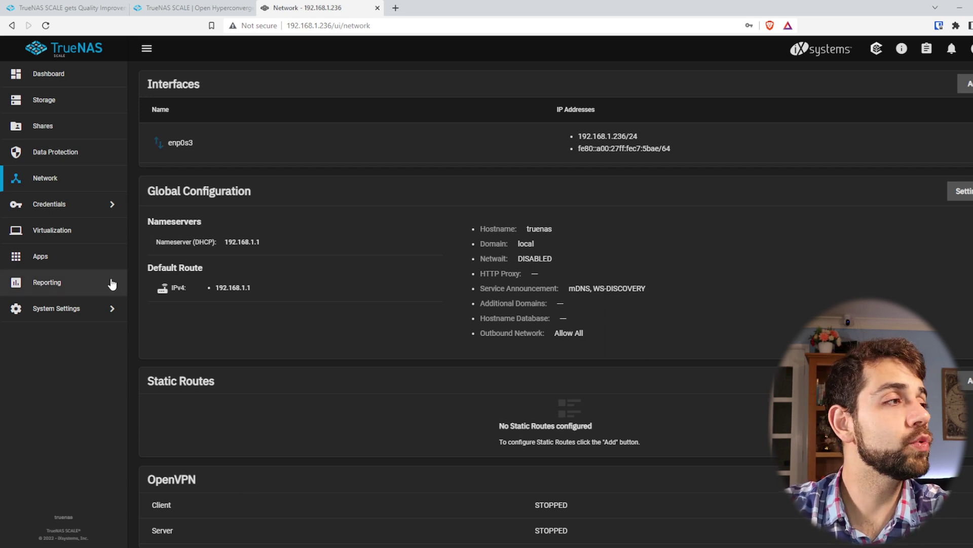
pyautogui.click(50, 204)
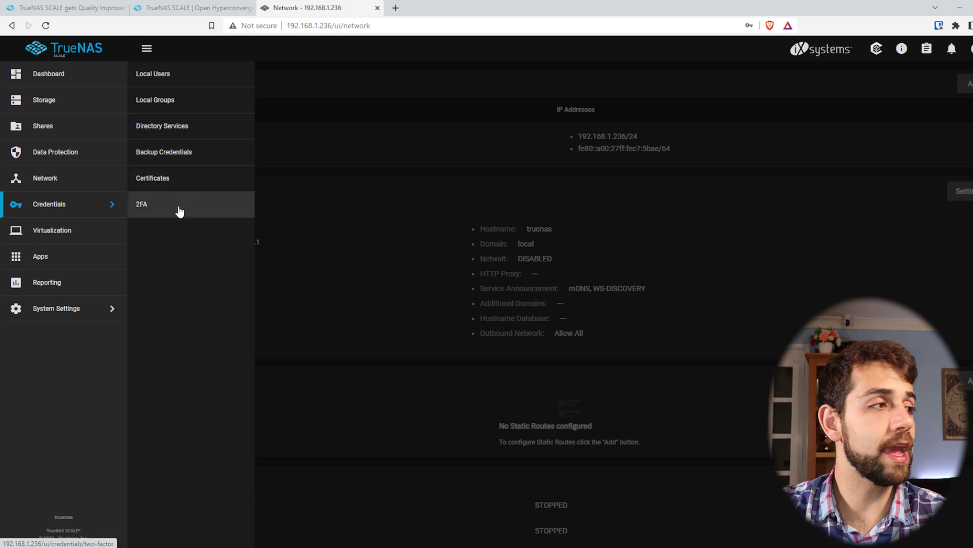
pyautogui.click(82, 231)
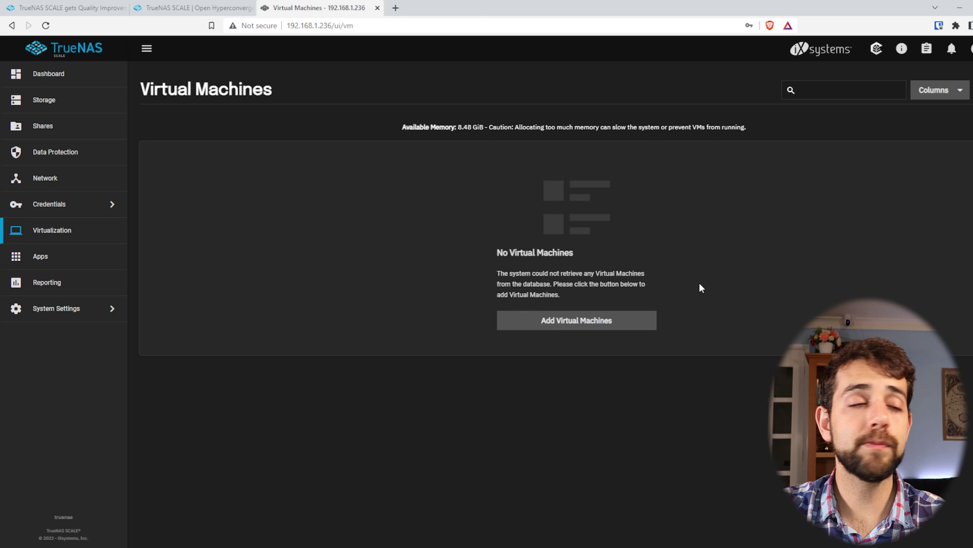
# Step: Dismiss the No Pools Found warning, browse the Available Applications catalog, then open the CPU reports
pyautogui.click(61, 183)
pyautogui.click(57, 151)
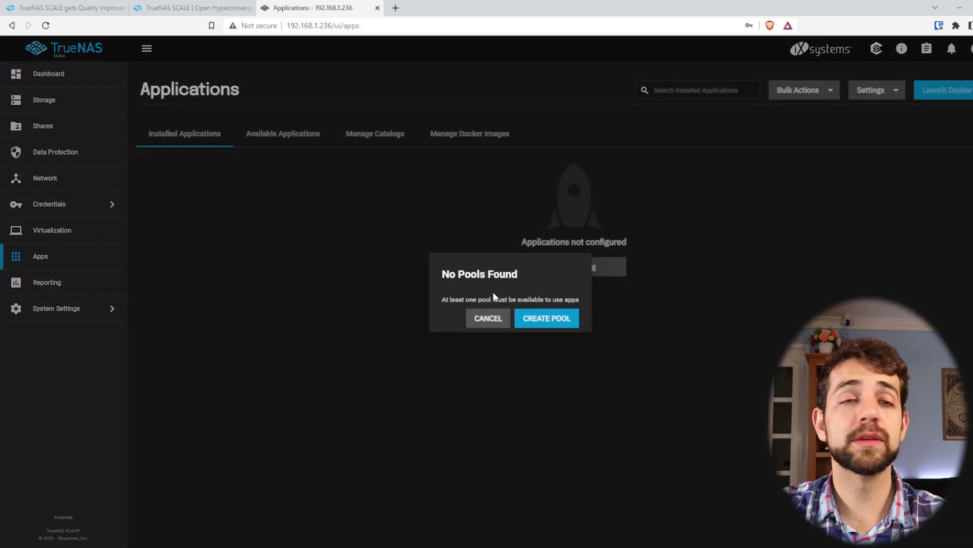
pyautogui.click(497, 327)
pyautogui.click(269, 138)
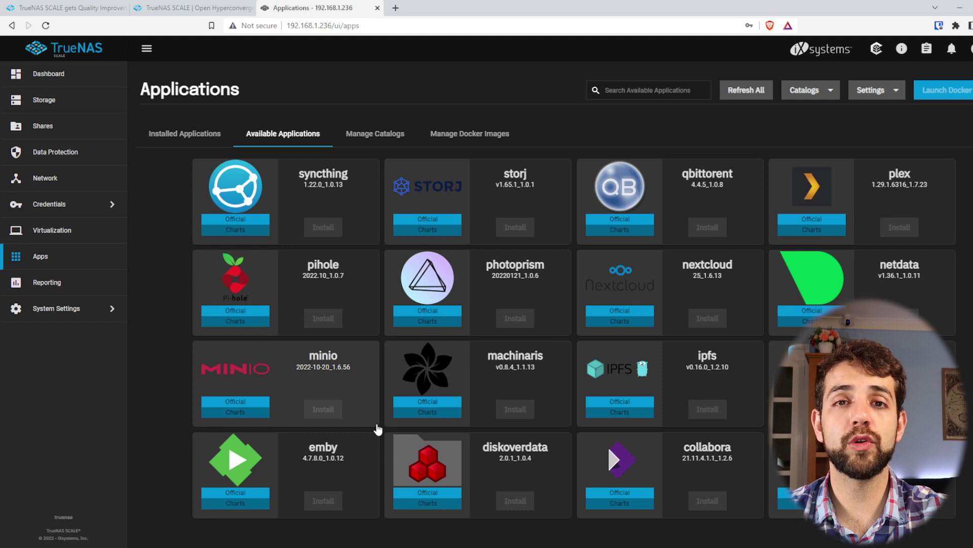
pyautogui.click(58, 282)
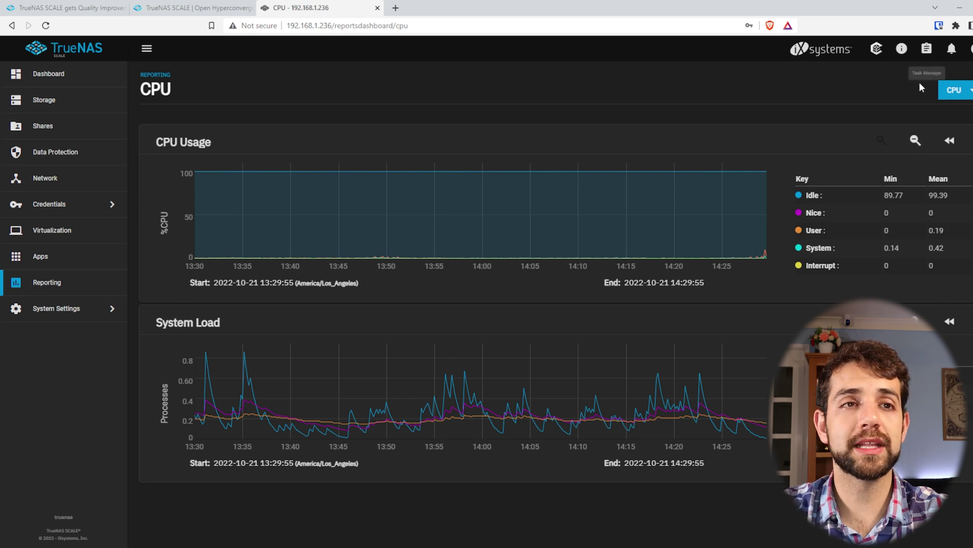
# Step: Cycle the reporting graphs through Disk, Memory, Network and ZFS
pyautogui.click(954, 91)
pyautogui.click(955, 133)
pyautogui.click(969, 96)
pyautogui.click(958, 151)
pyautogui.click(967, 96)
pyautogui.click(961, 171)
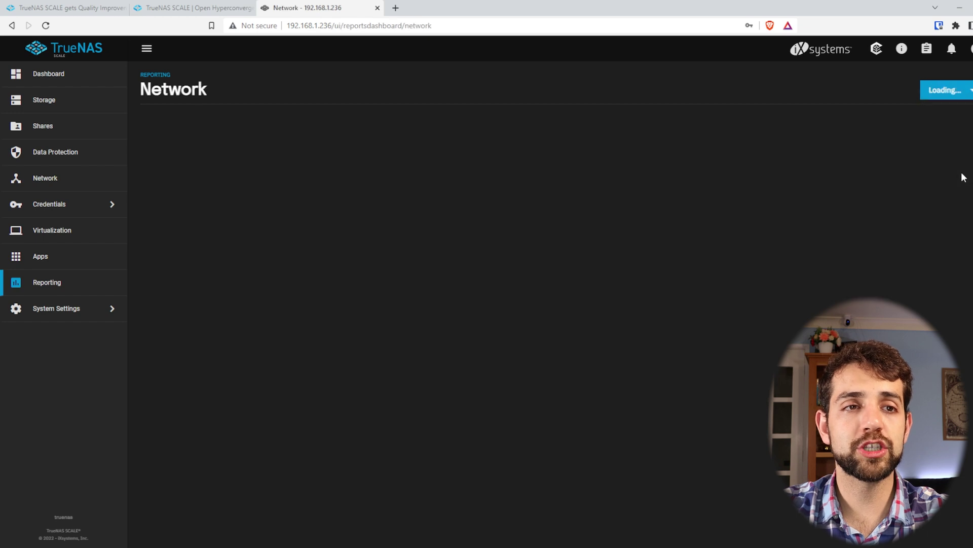
pyautogui.click(963, 96)
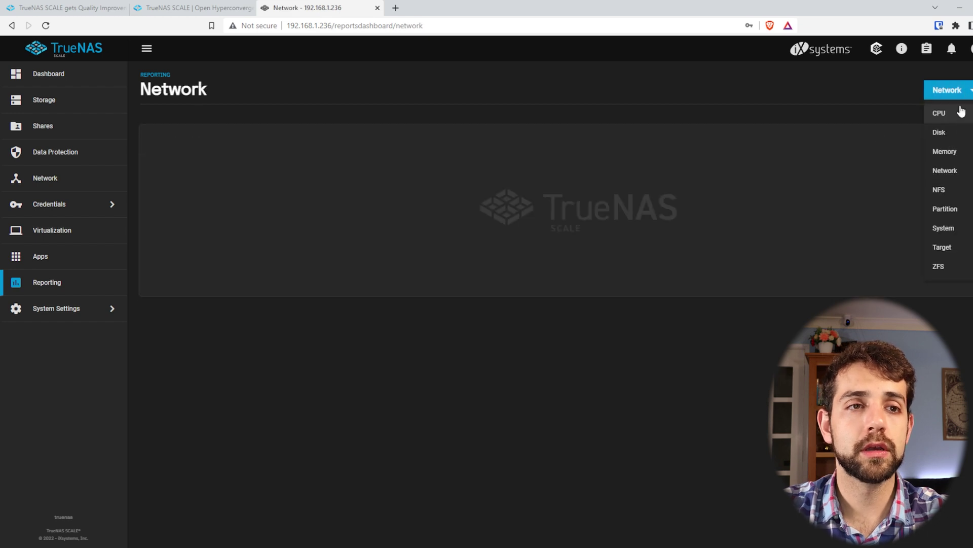
pyautogui.click(950, 267)
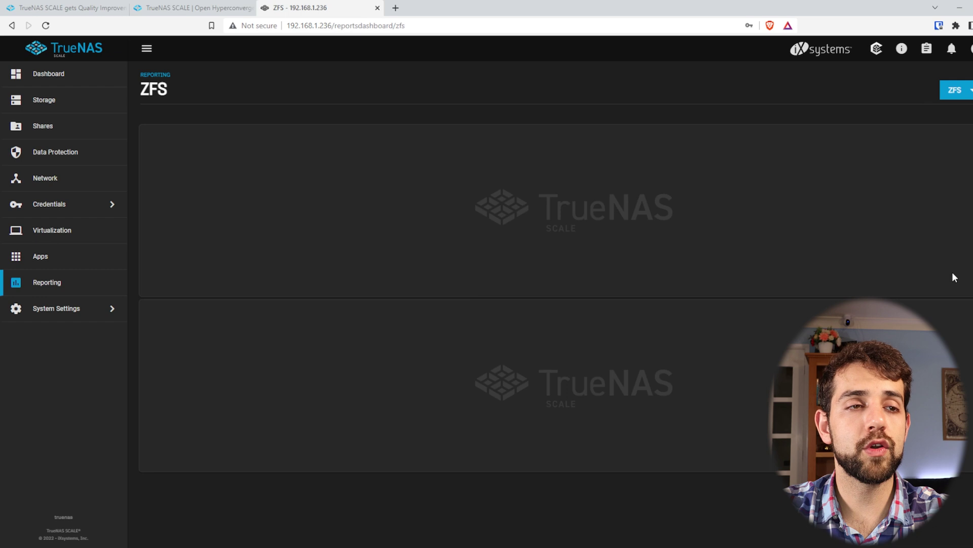
# Step: Return to Disk, then settle on the Memory graphs of physical memory and swap
pyautogui.click(963, 92)
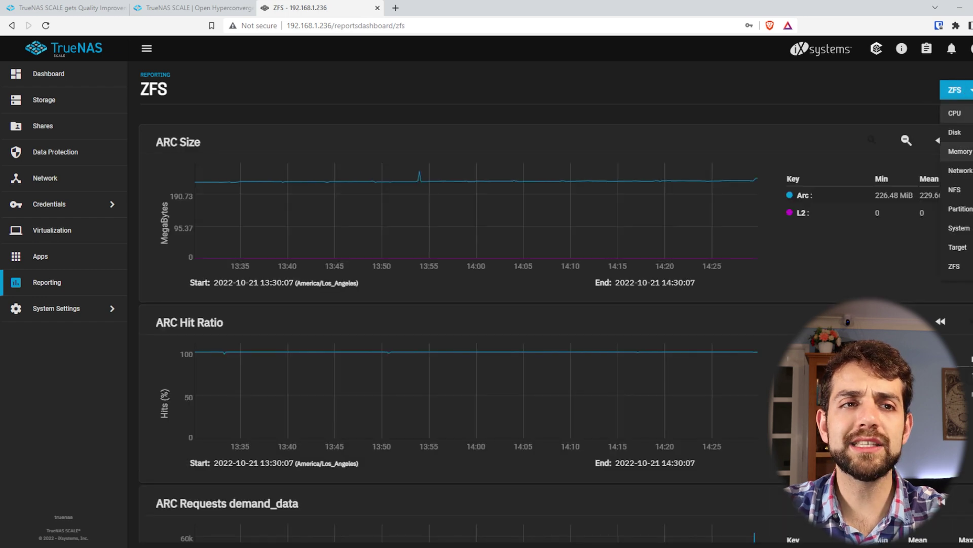
pyautogui.click(968, 133)
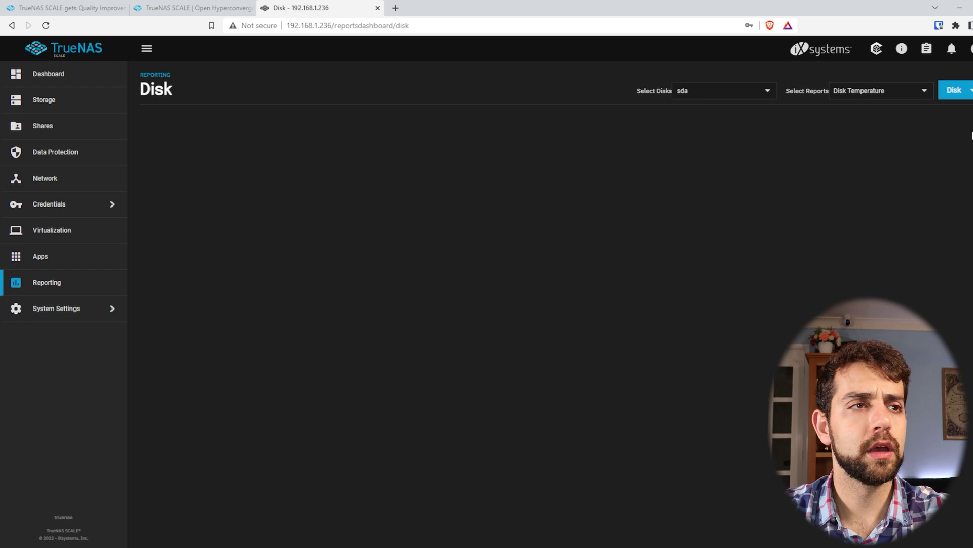
pyautogui.click(970, 91)
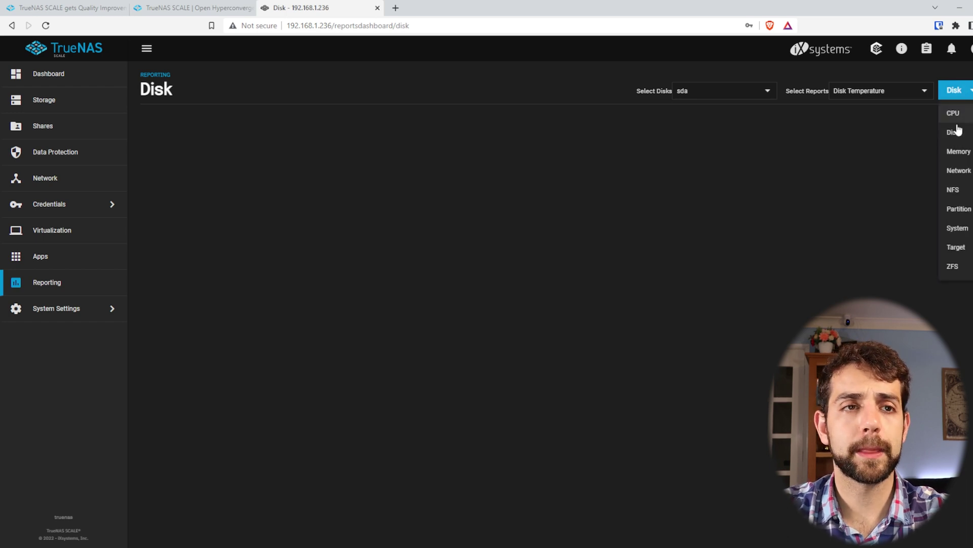
pyautogui.click(970, 151)
pyautogui.click(958, 92)
pyautogui.click(963, 152)
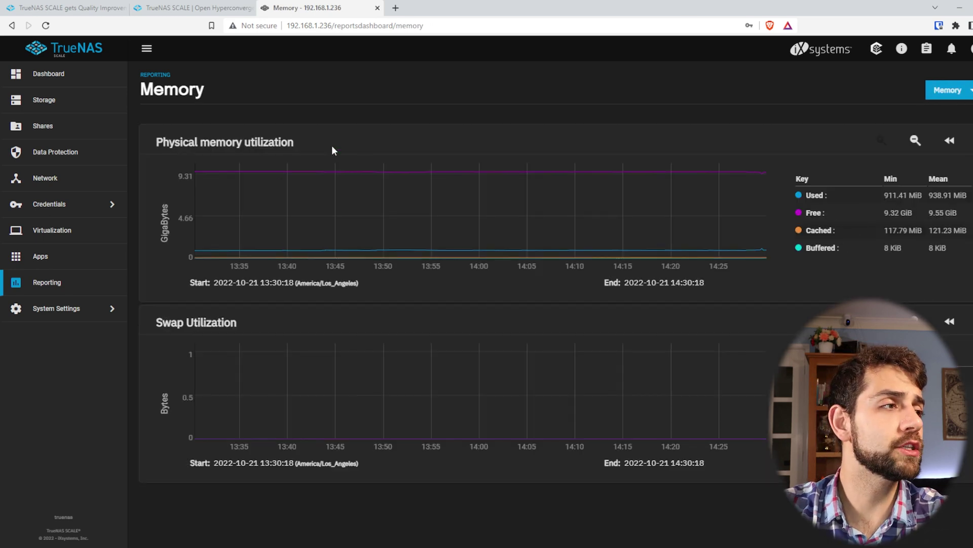
pyautogui.moveTo(425, 199)
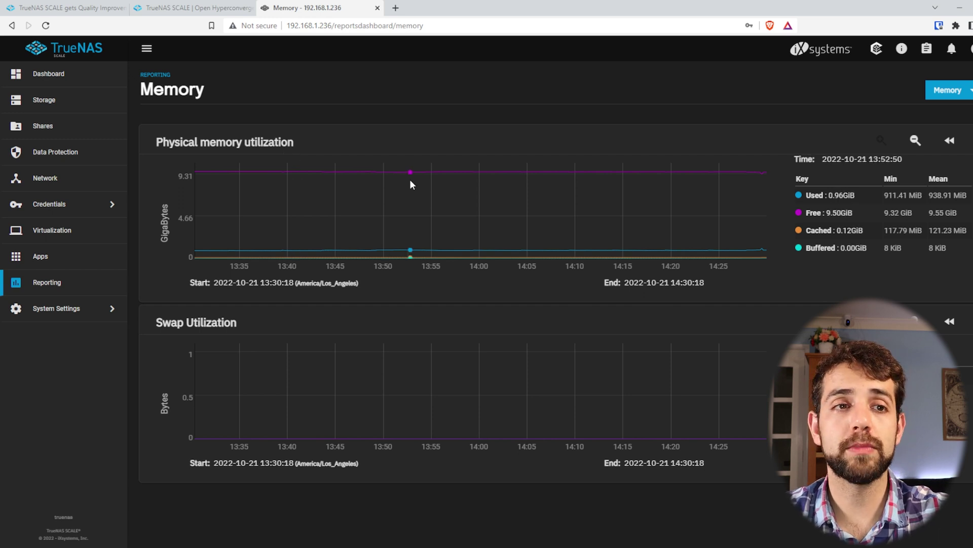
pyautogui.click(45, 310)
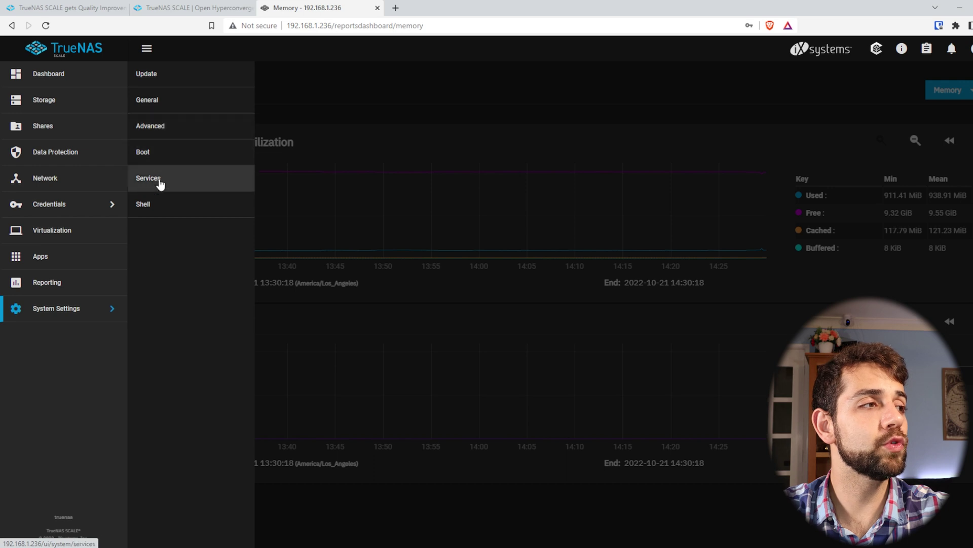
pyautogui.click(462, 392)
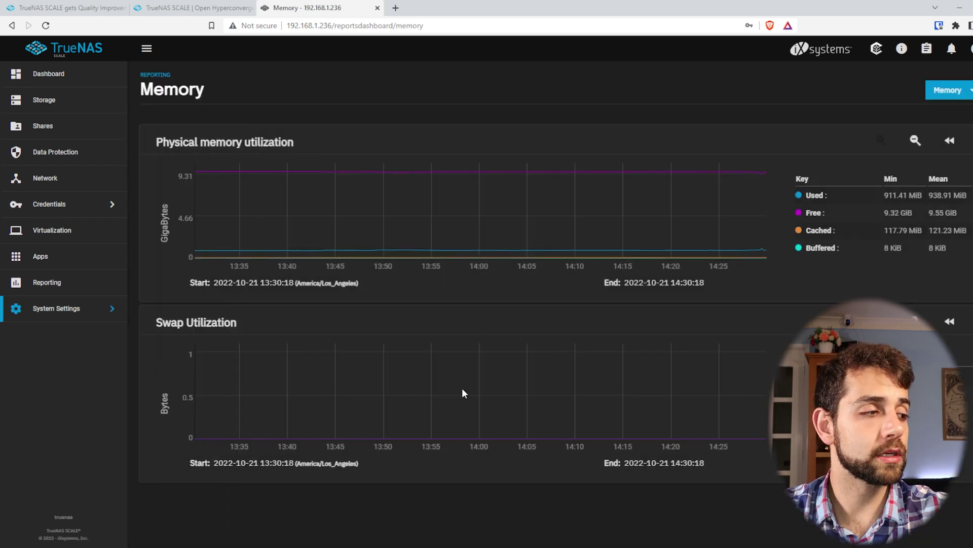